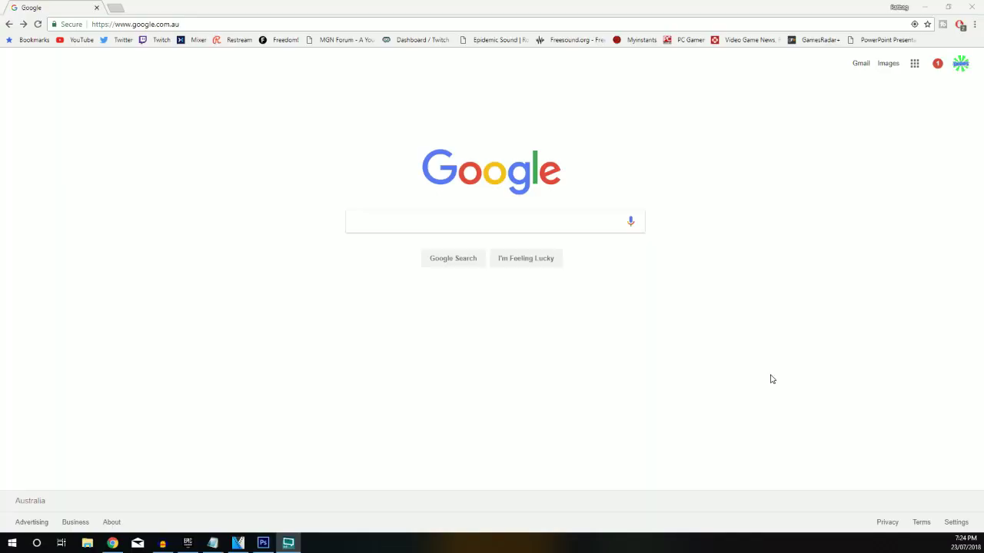
Step: Search Google for 'restream' and go to the Restream.io site from the results
{"action": "left_click", "coordinate": [426, 216]}
{"action": "type", "text": "r"}
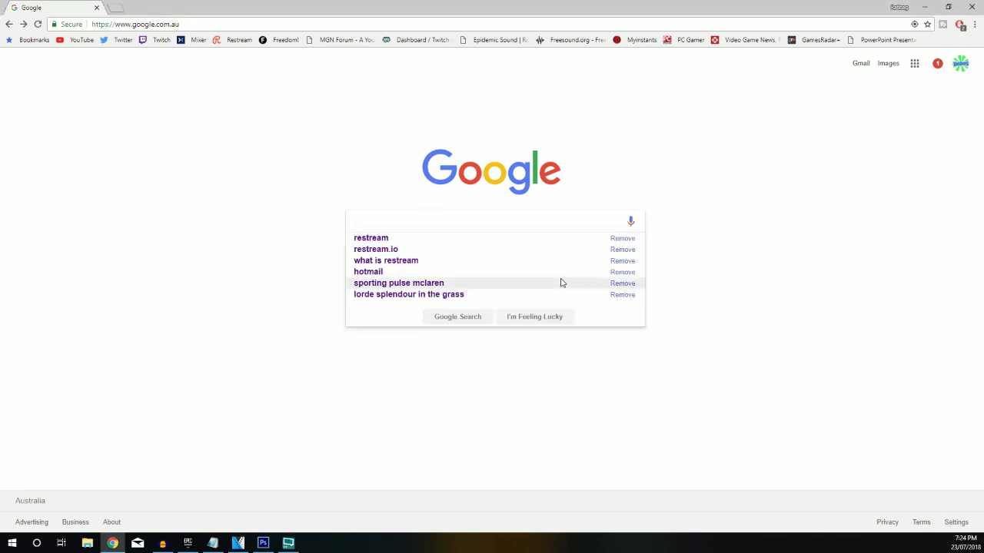
{"action": "type", "text": "estream"}
{"action": "key", "text": "Return"}
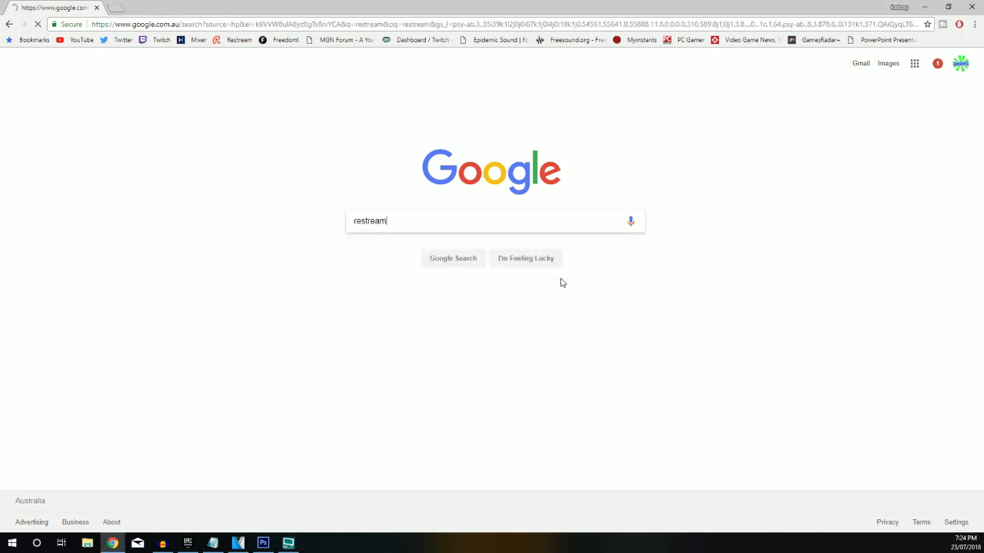
{"action": "left_click", "coordinate": [161, 145]}
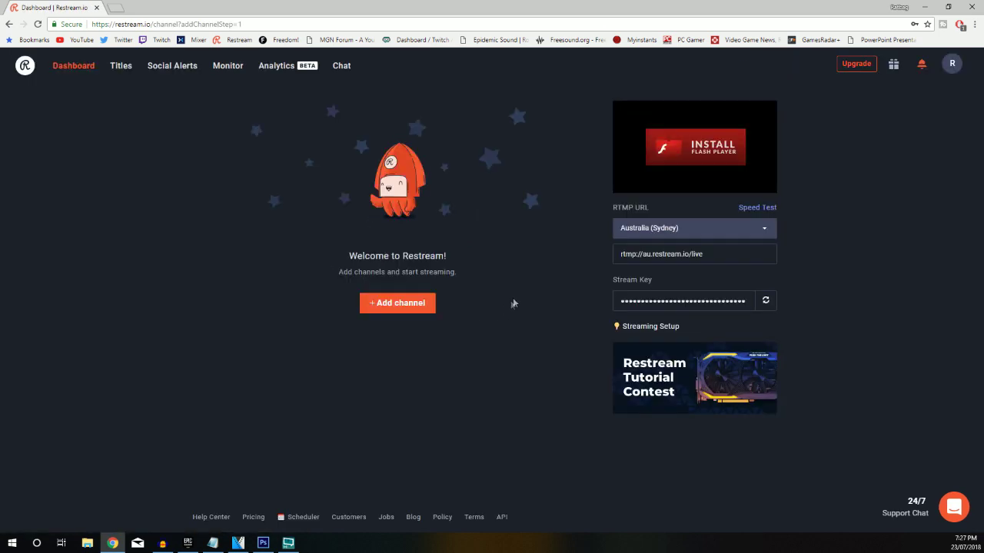
Step: Add Mixer as a channel and approve its access, then add Twitch as a second channel
{"action": "left_click", "coordinate": [409, 309]}
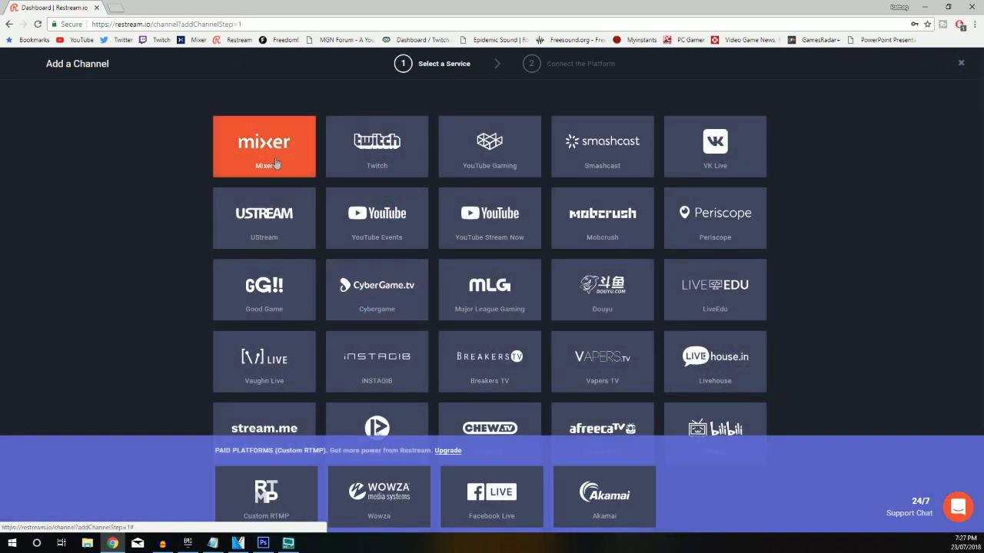
{"action": "left_click", "coordinate": [273, 163]}
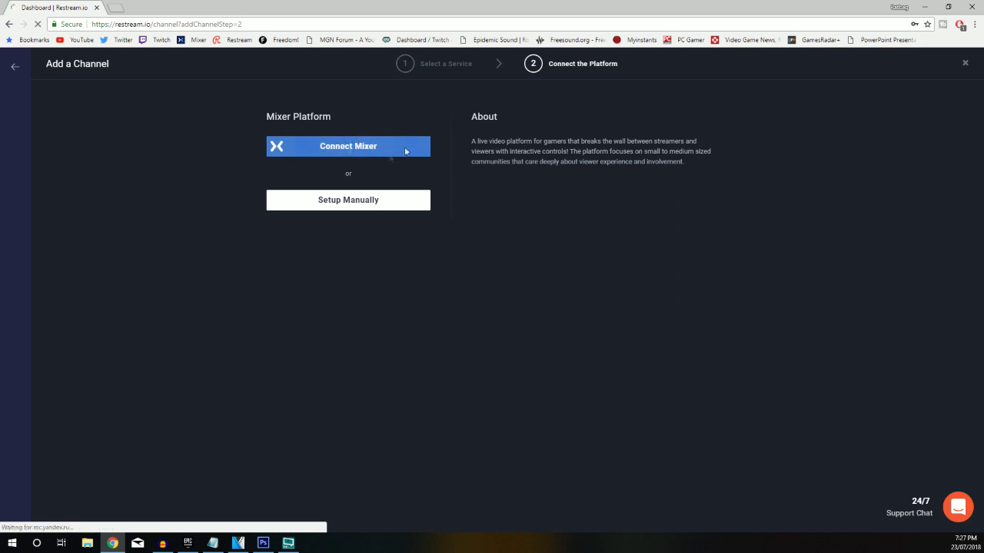
{"action": "left_click", "coordinate": [349, 144]}
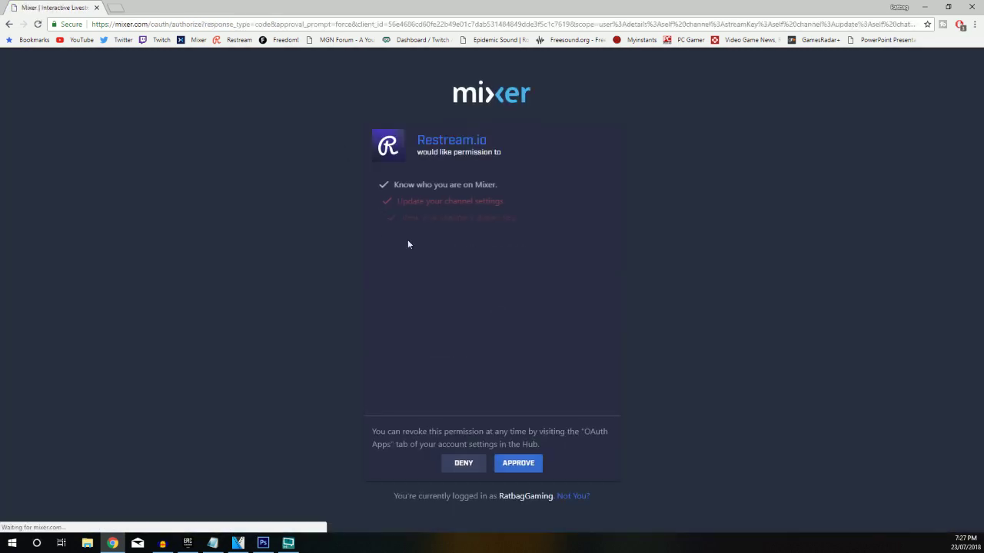
{"action": "left_click", "coordinate": [520, 472]}
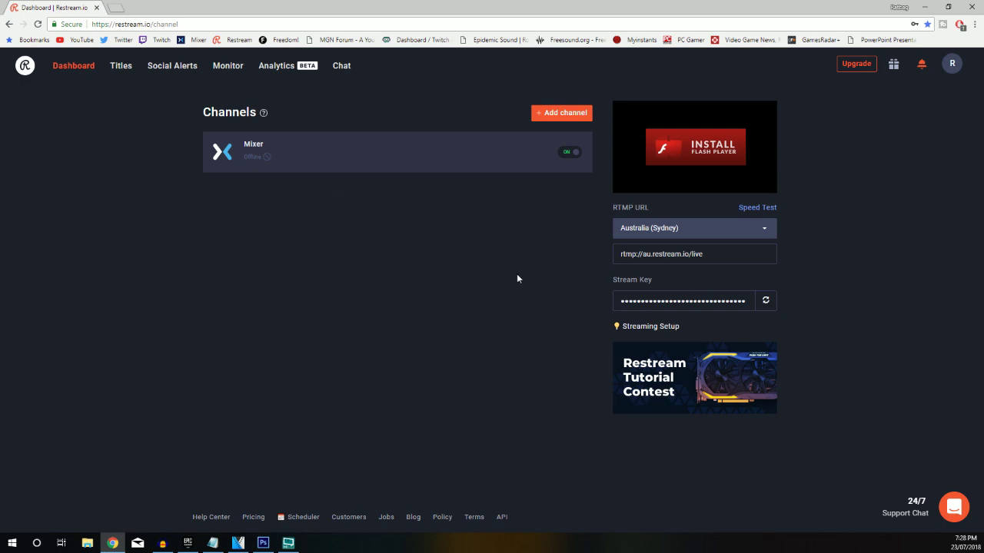
{"action": "left_click", "coordinate": [556, 125]}
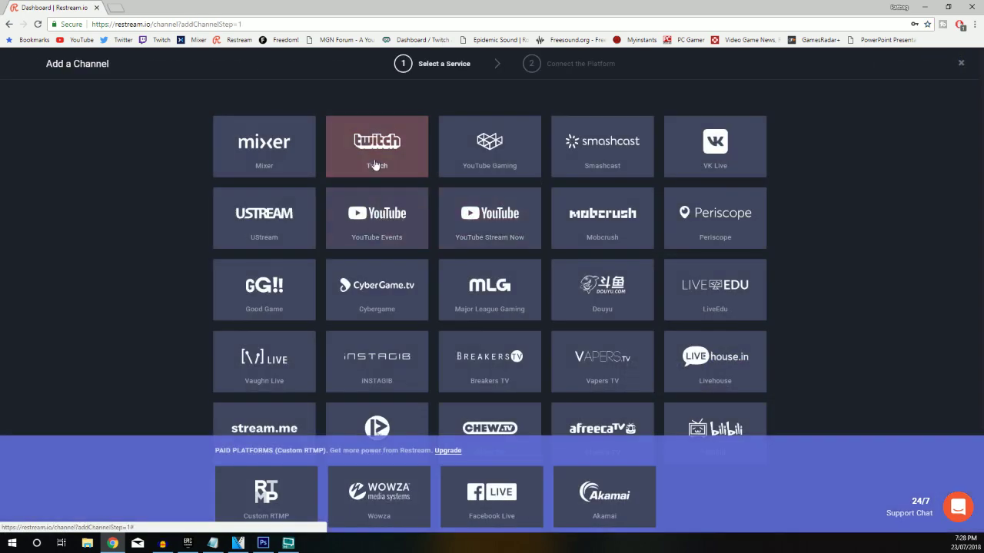
{"action": "left_click", "coordinate": [375, 154]}
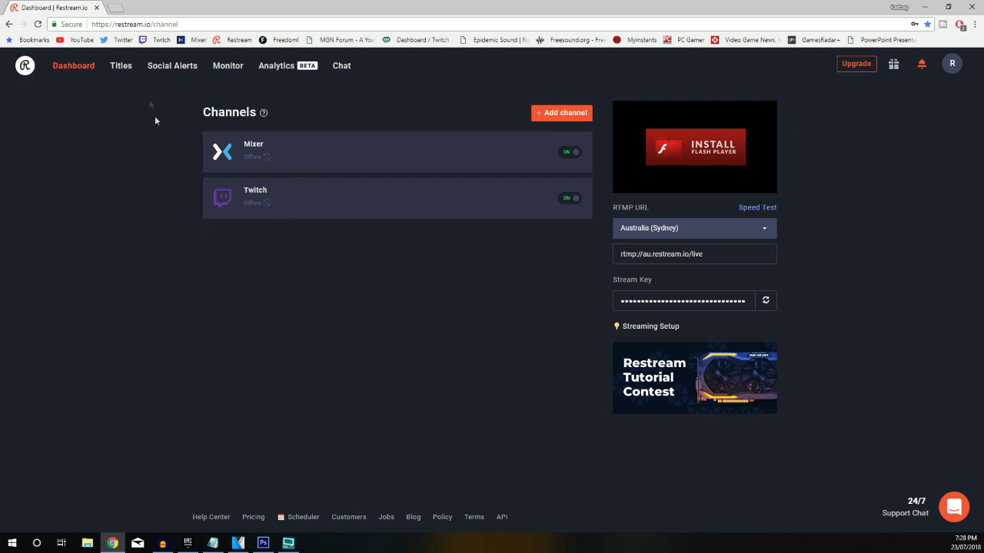
Step: Set the shared stream title to 'anything' and update it on all platforms
{"action": "left_click", "coordinate": [121, 66]}
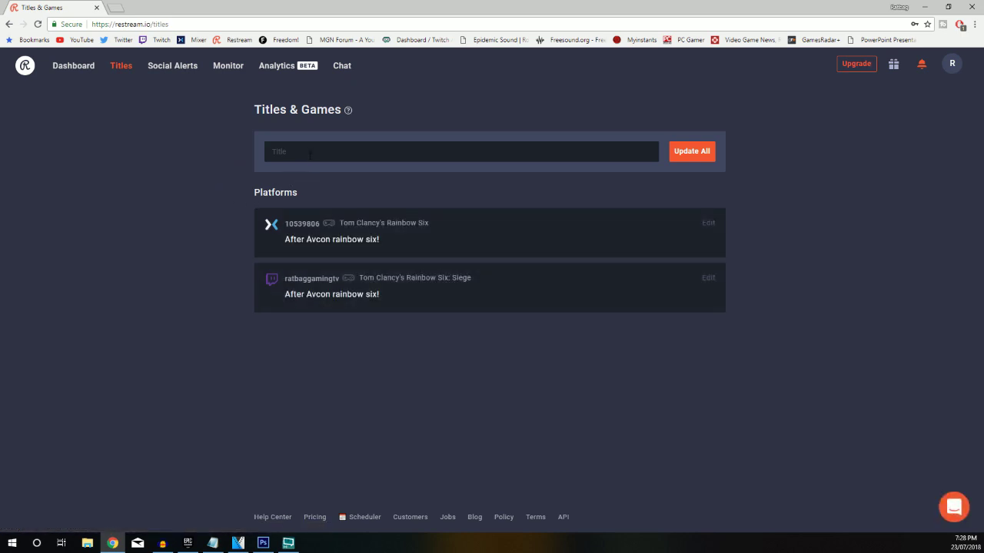
{"action": "type", "text": "anything"}
{"action": "left_click", "coordinate": [701, 157]}
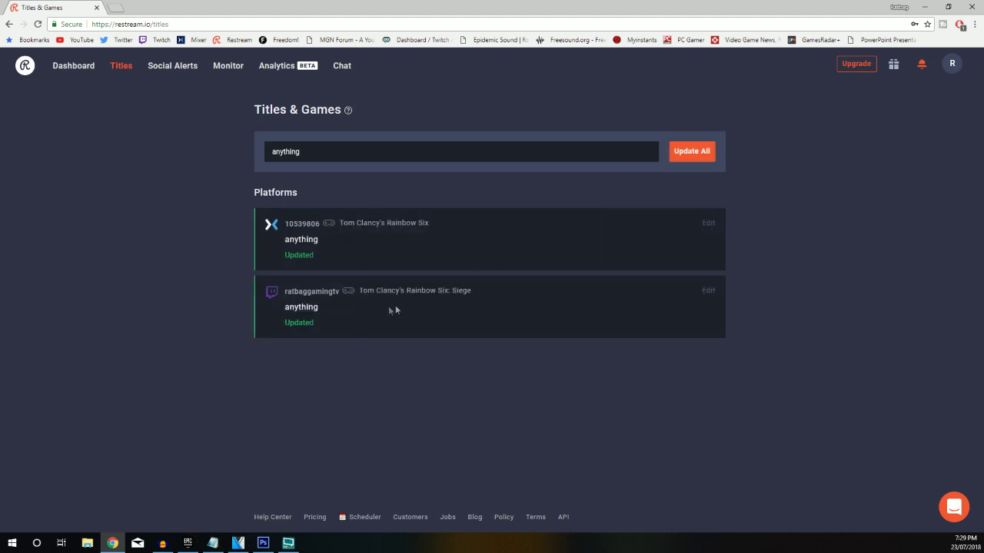
Step: Open the Mixer and Twitch title and game details, selecting the Mixer game name
{"action": "left_click", "coordinate": [707, 223]}
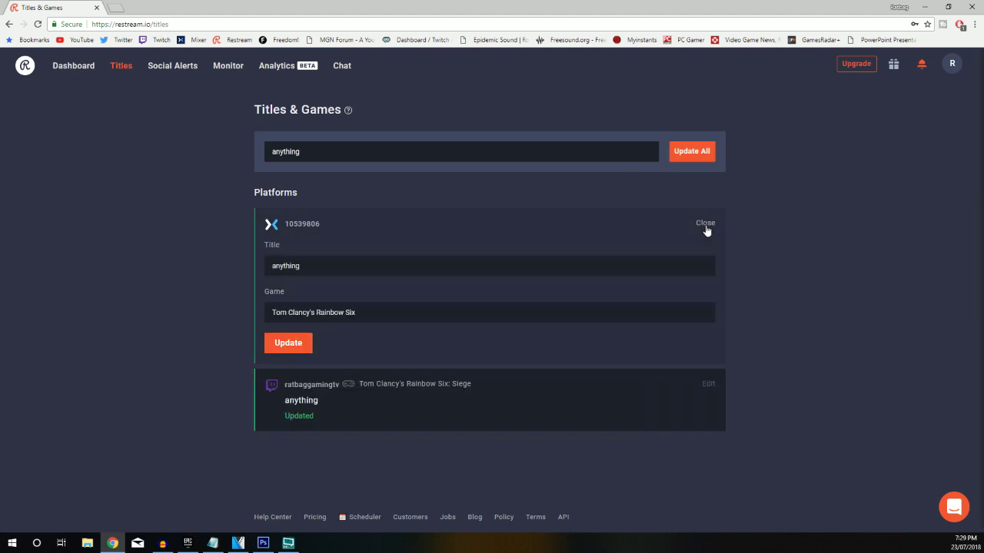
{"action": "left_click_drag", "start_coordinate": [395, 314], "coordinate": [255, 313]}
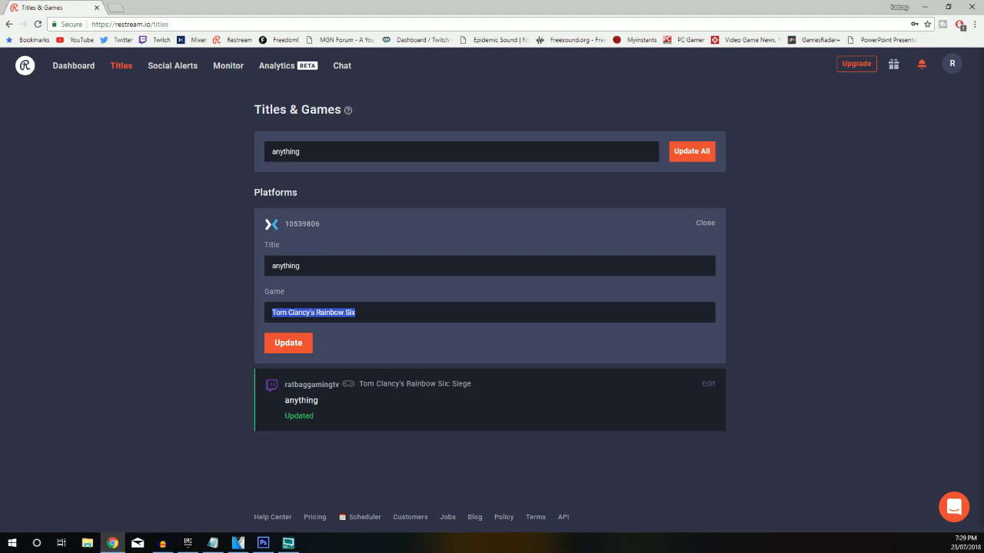
{"action": "left_click", "coordinate": [710, 385]}
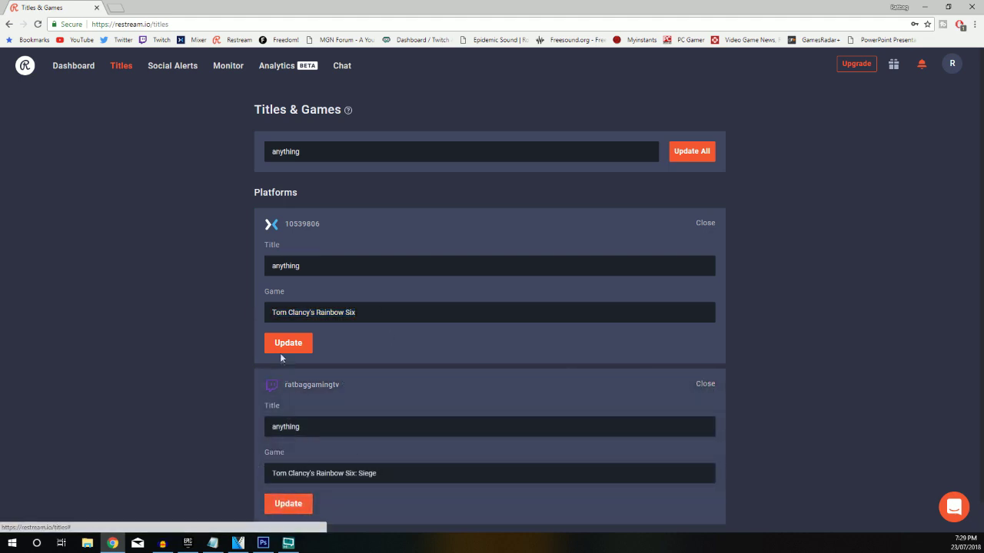
{"action": "left_click", "coordinate": [173, 65]}
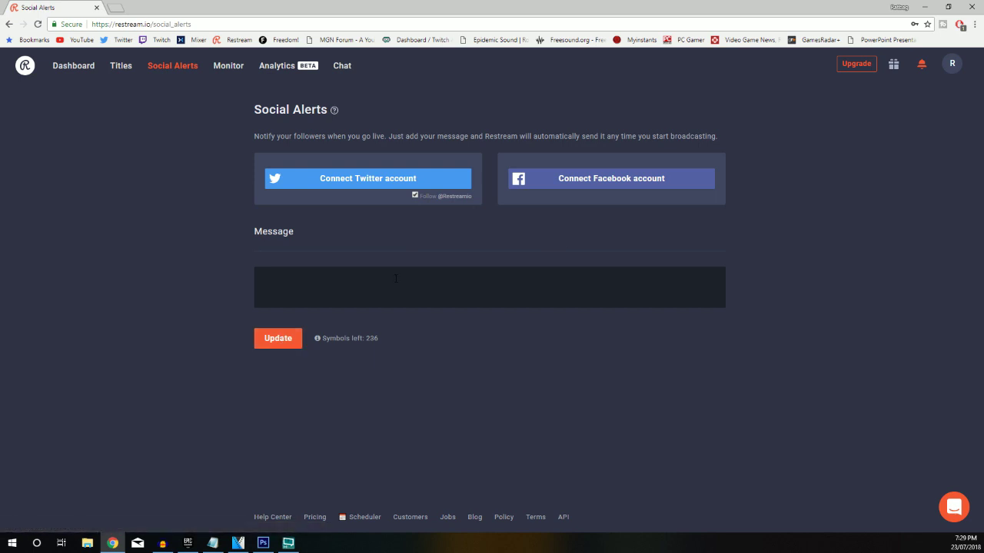
Step: Review the Monitor page's history of past broadcasts and their durations
{"action": "left_click", "coordinate": [227, 66]}
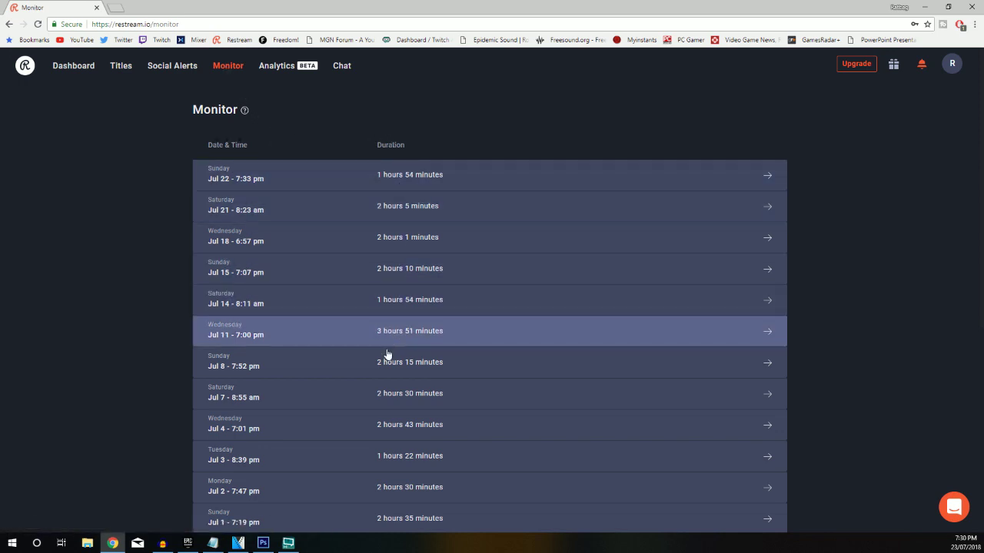
{"action": "left_click", "coordinate": [275, 68]}
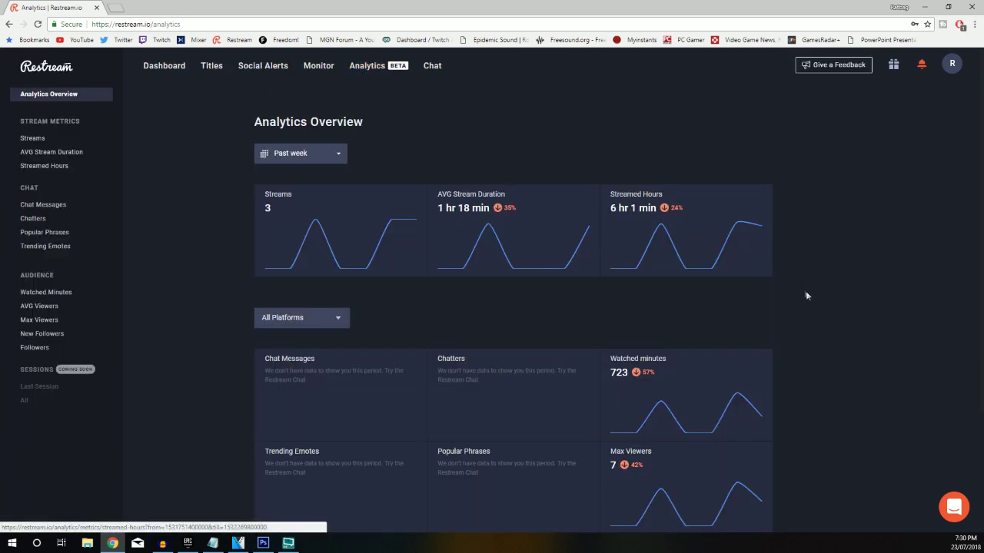
Step: Scroll down through the analytics overview of recent streams and viewers and back up
{"action": "scroll", "coordinate": [835, 307], "scroll_direction": "down", "scroll_amount": 2}
{"action": "scroll", "coordinate": [836, 313], "scroll_direction": "down", "scroll_amount": 1}
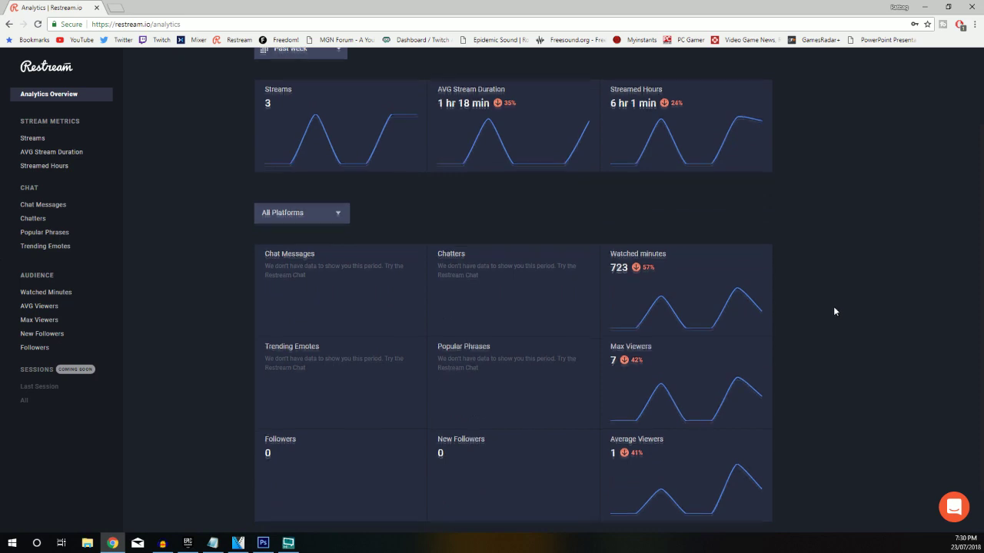
{"action": "scroll", "coordinate": [836, 313], "scroll_direction": "down", "scroll_amount": 1}
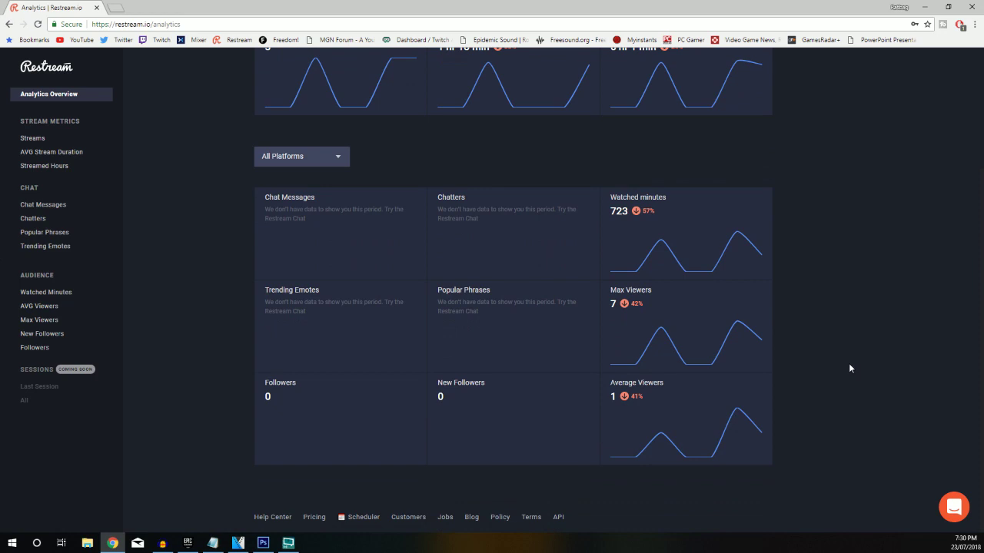
{"action": "scroll", "coordinate": [848, 368], "scroll_direction": "up", "scroll_amount": 1}
{"action": "scroll", "coordinate": [853, 371], "scroll_direction": "up", "scroll_amount": 1}
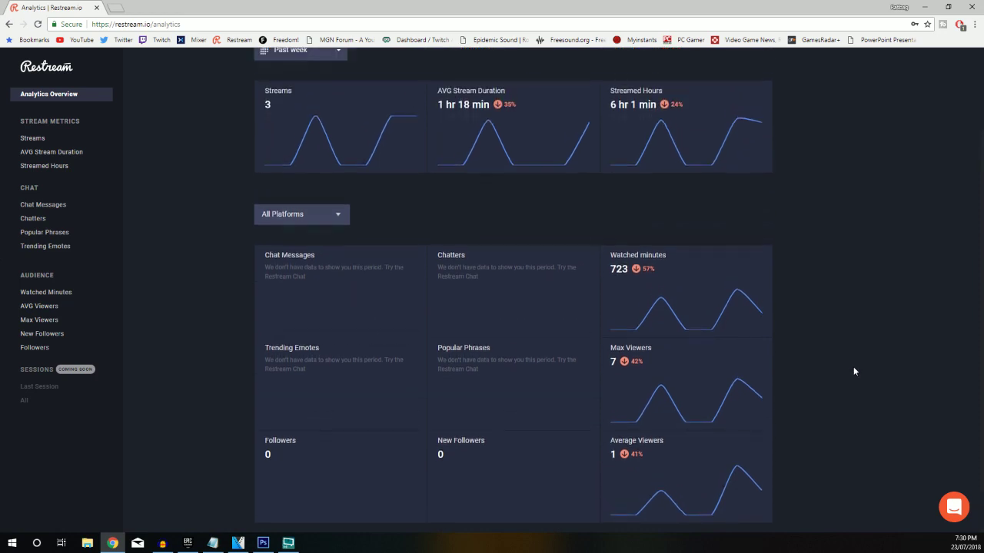
{"action": "scroll", "coordinate": [859, 373], "scroll_direction": "up", "scroll_amount": 1}
{"action": "left_click", "coordinate": [341, 66]}
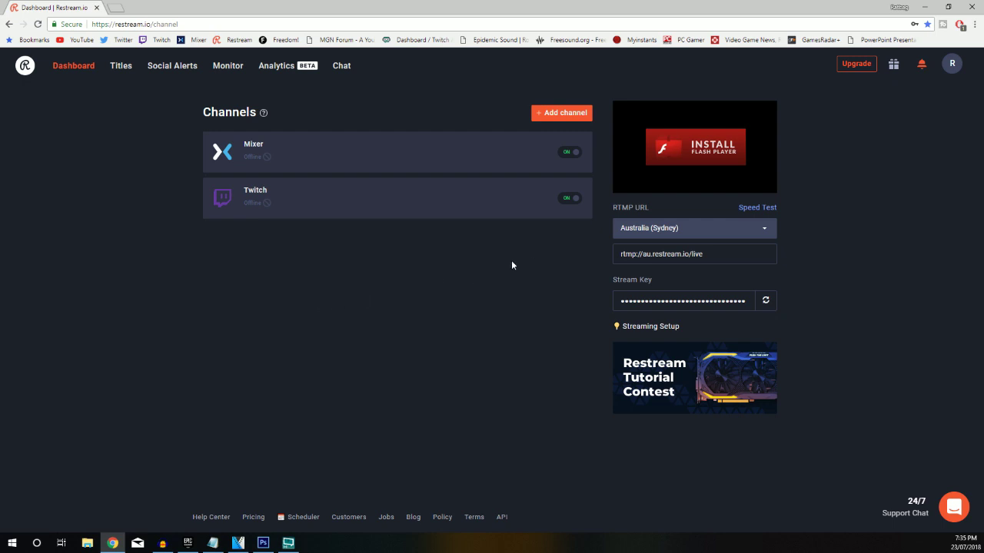
Step: Bring up the streaming software choices via the dashboard's Streaming Setup link
{"action": "left_click", "coordinate": [659, 331]}
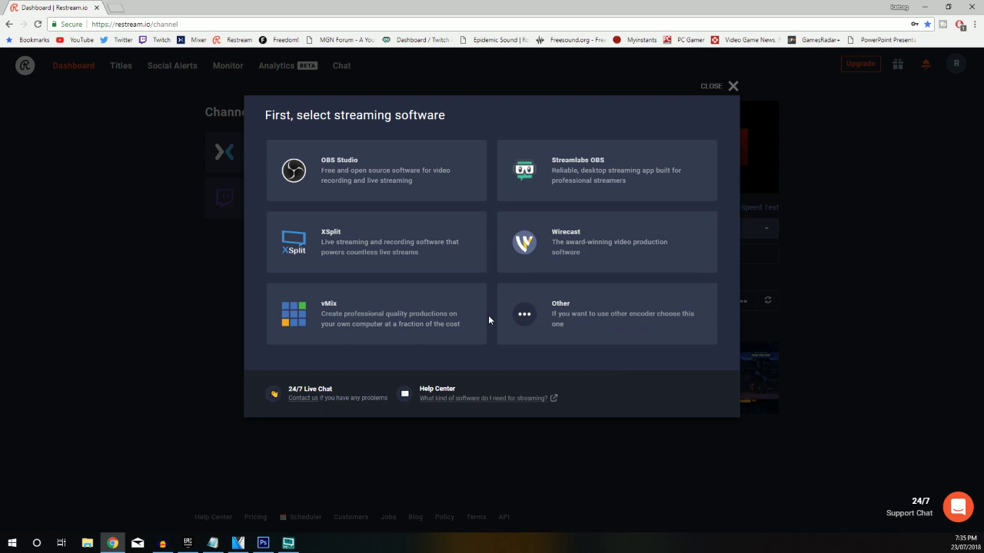
Step: Dismiss the streaming software chooser with Esc to return to the channels dashboard
{"action": "key", "text": "Escape"}
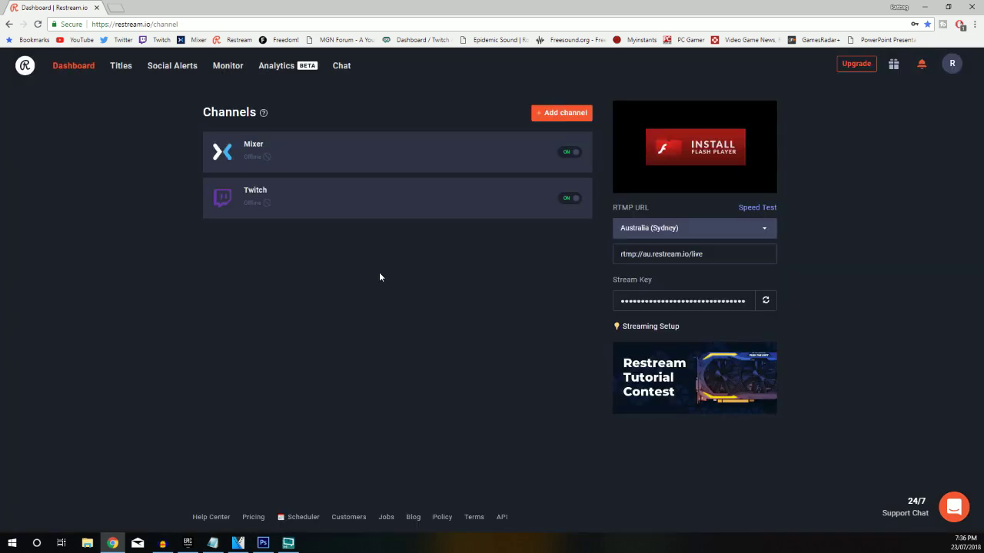